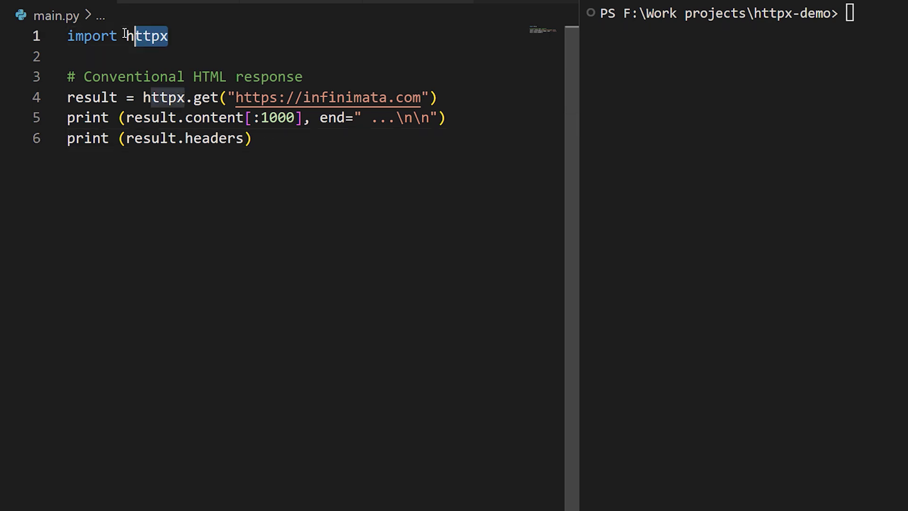
- Highlight the httpx import, the GET request and the two print lines in main.py
drag(227, 38, 67, 35)
click(447, 96)
drag(448, 97, 68, 96)
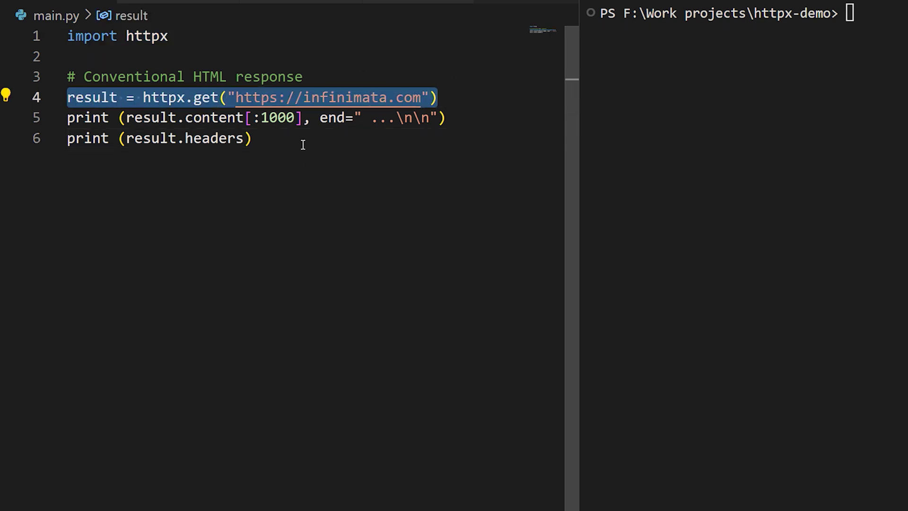
drag(295, 141, 56, 118)
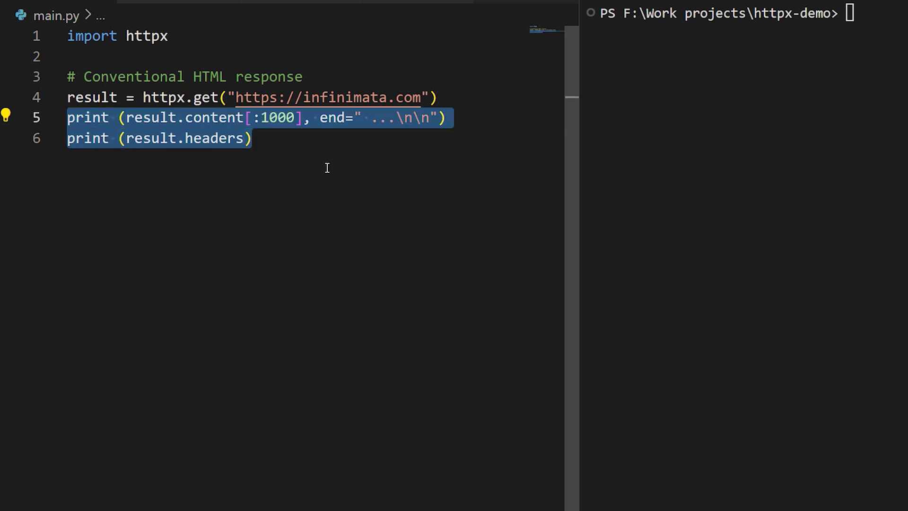
- Run main.py in the terminal, printing the infinimata.com HTML and response headers
click(629, 130)
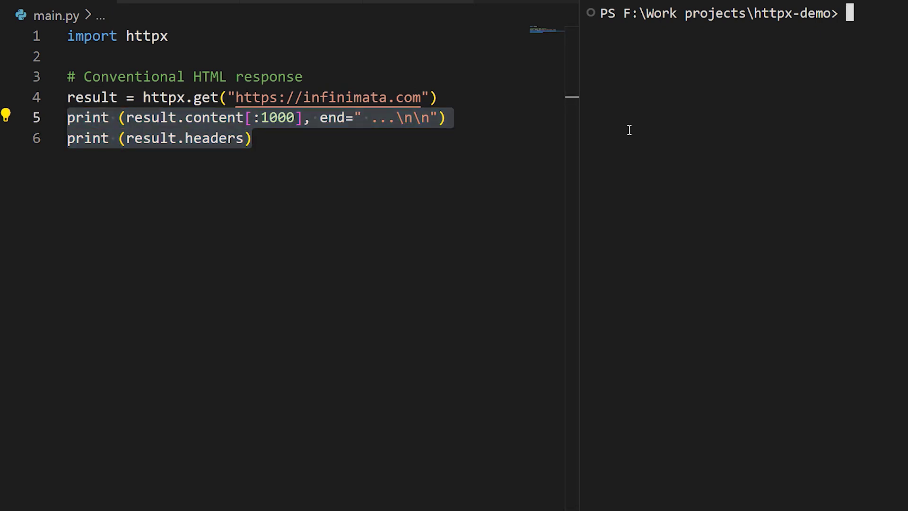
click(269, 138)
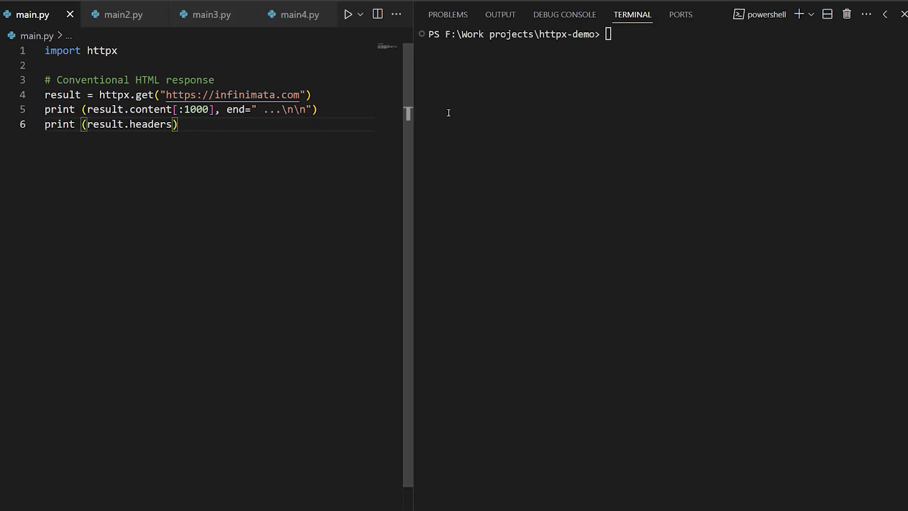
text(p)
text(y .\main.py)
key(Return)
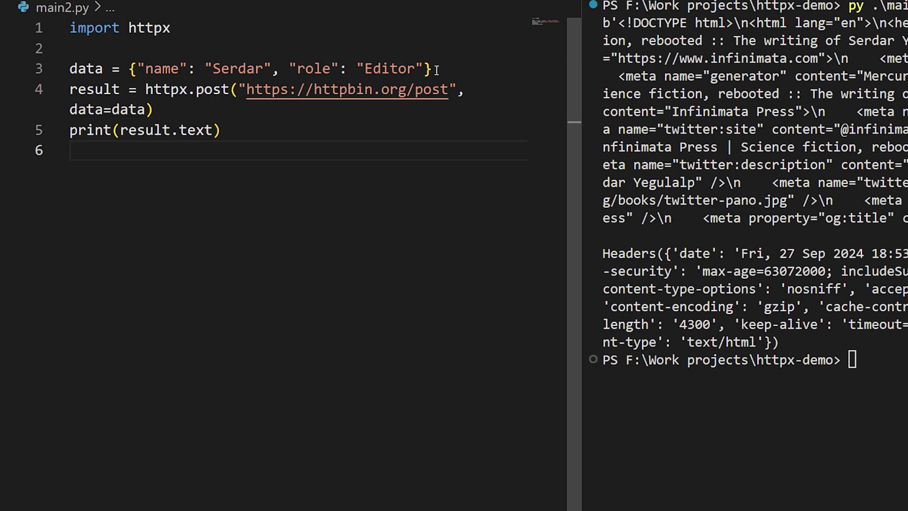
- Highlight the data dictionary and the httpx.post request in main2.py
drag(434, 68, 67, 66)
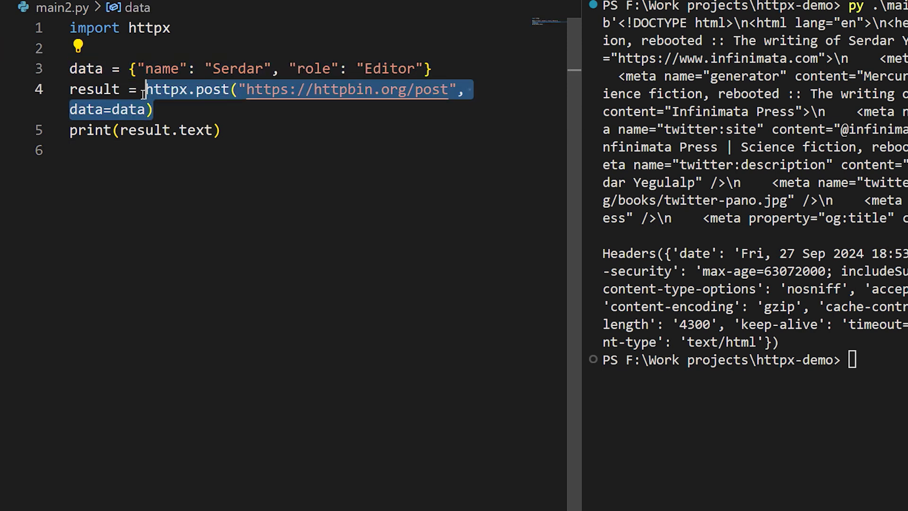
drag(154, 110, 70, 89)
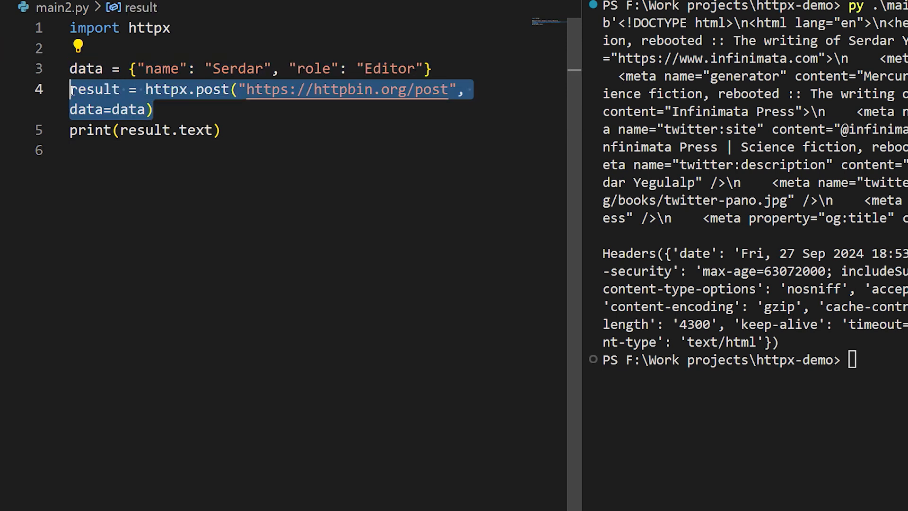
click(258, 126)
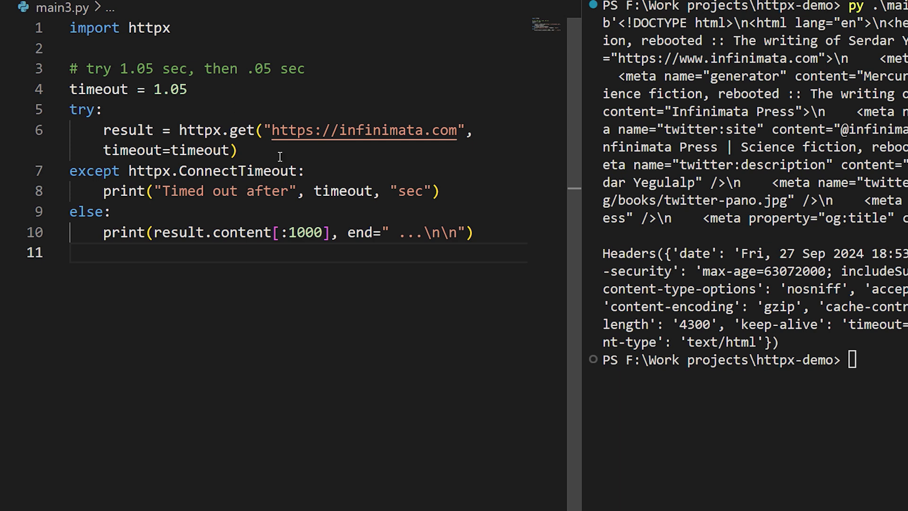
- Clear the terminal with cls and run main3.py, printing the page HTML
key(ctrl+grave)
text(cls)
key(Return)
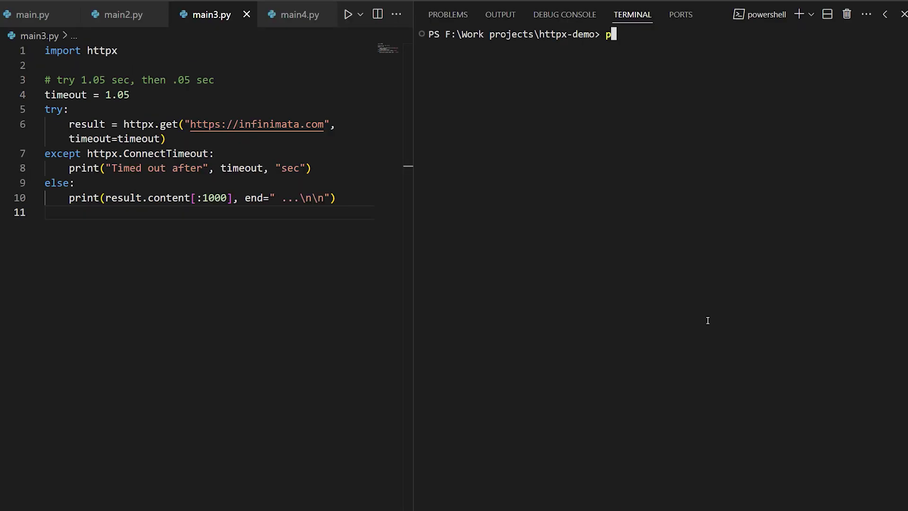
text(py .\main3.py)
key(Return)
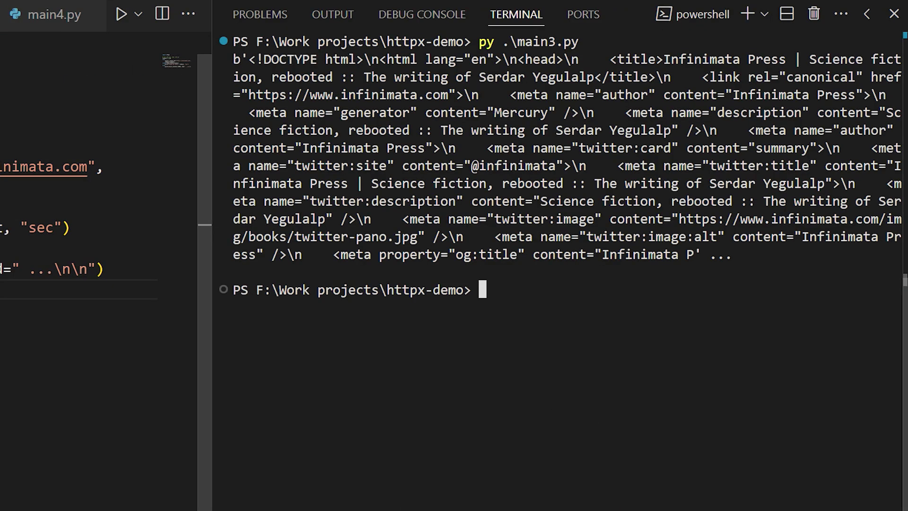
text(py)
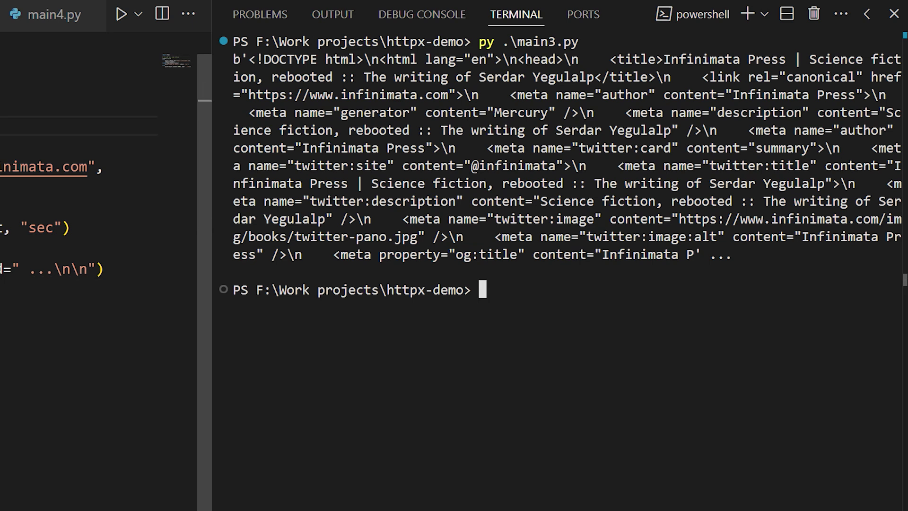
- Rerun main3.py with the shorter timeout, which reports 'Timed out after 0.05 sec'
key(Right)
key(Return)
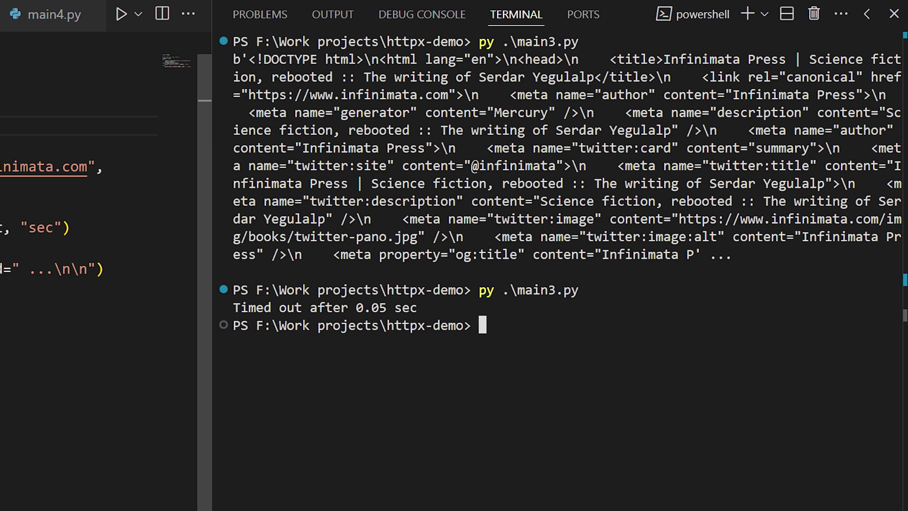
key(ctrl+Tab)
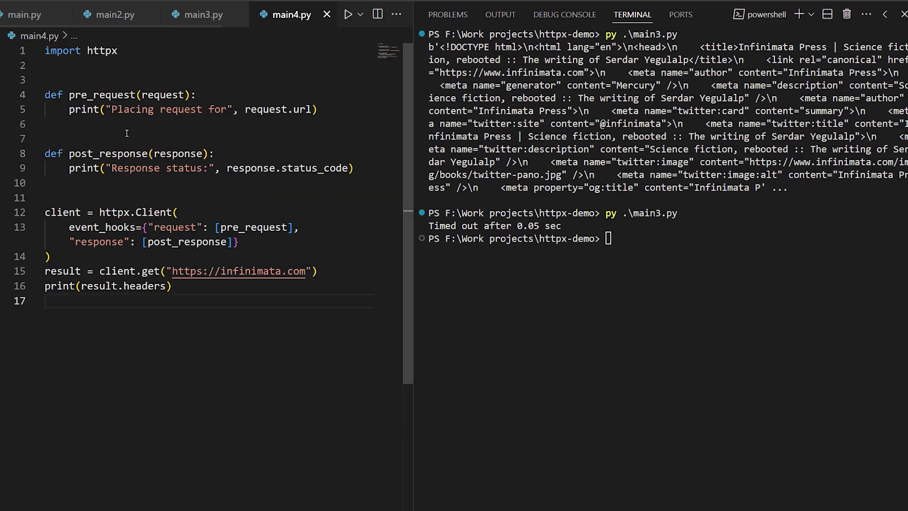
- Highlight the pre_request/post_response hooks, the event_hooks client setup and the client.get call
drag(362, 170, 45, 94)
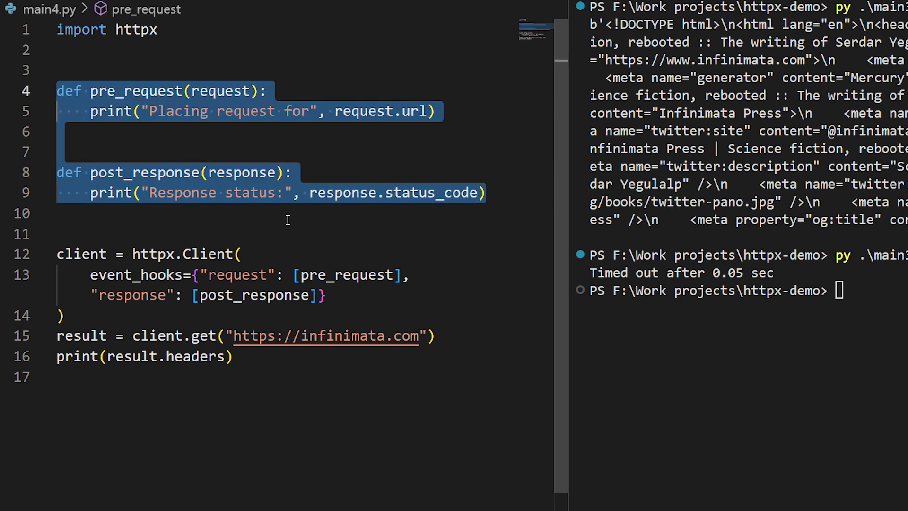
drag(324, 309, 134, 254)
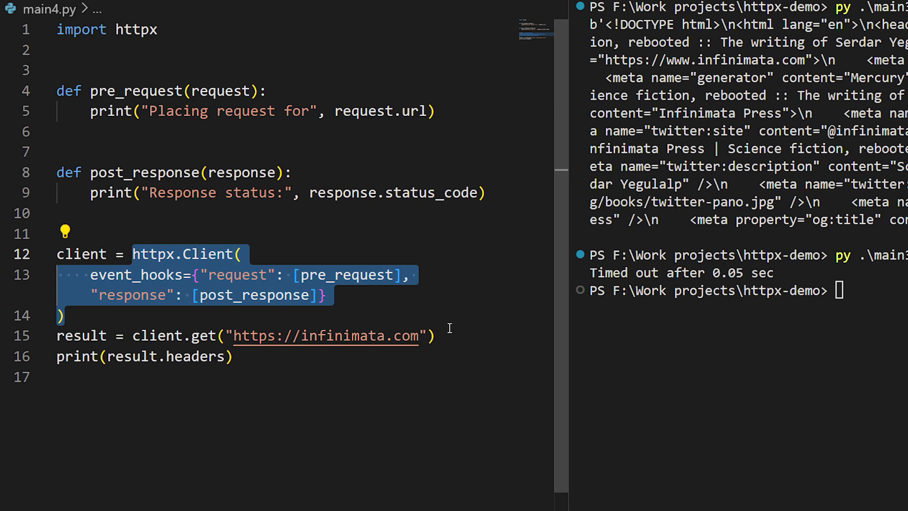
drag(436, 336, 132, 335)
- Clear the terminal and run main4.py, logging the request URL, status 200 and headers
click(892, 299)
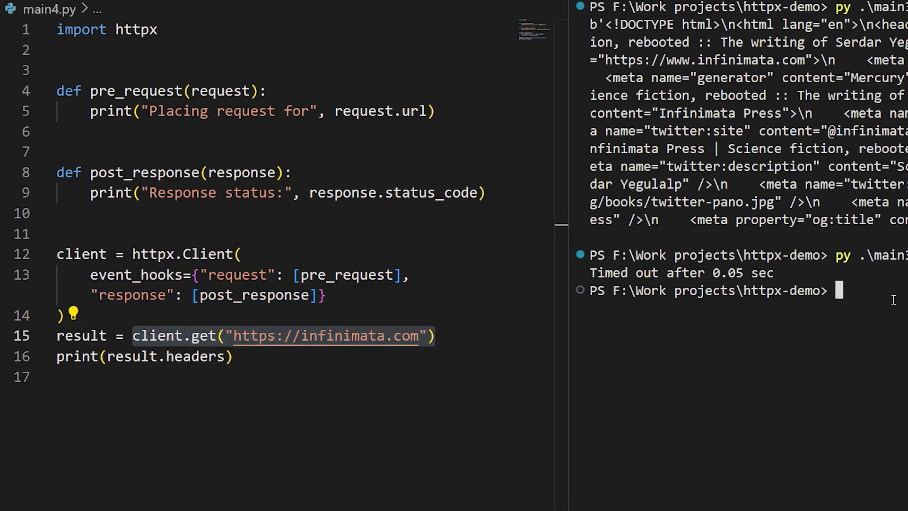
key(ctrl+l)
text(py .\ma)
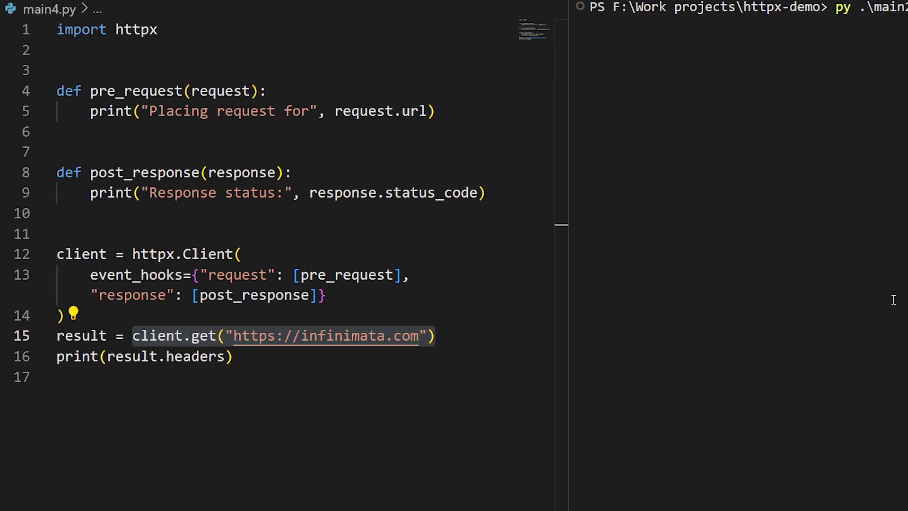
text(in4.py)
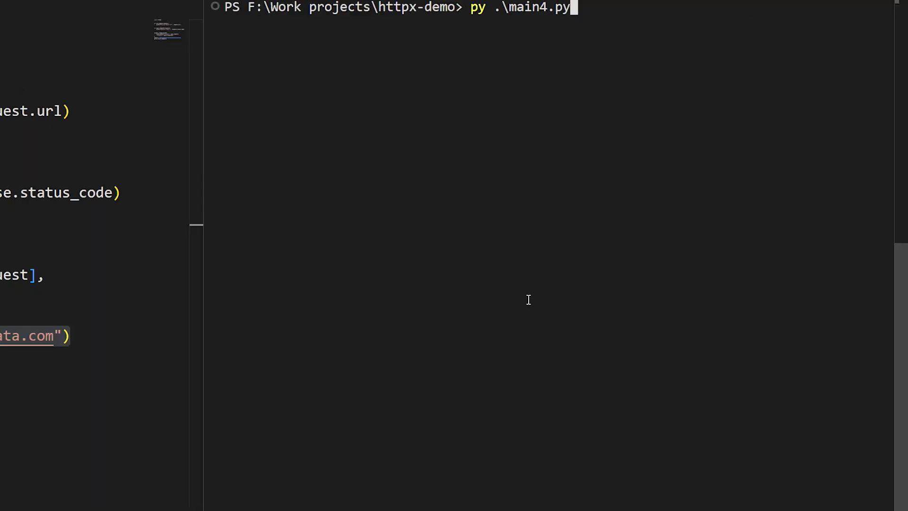
key(Return)
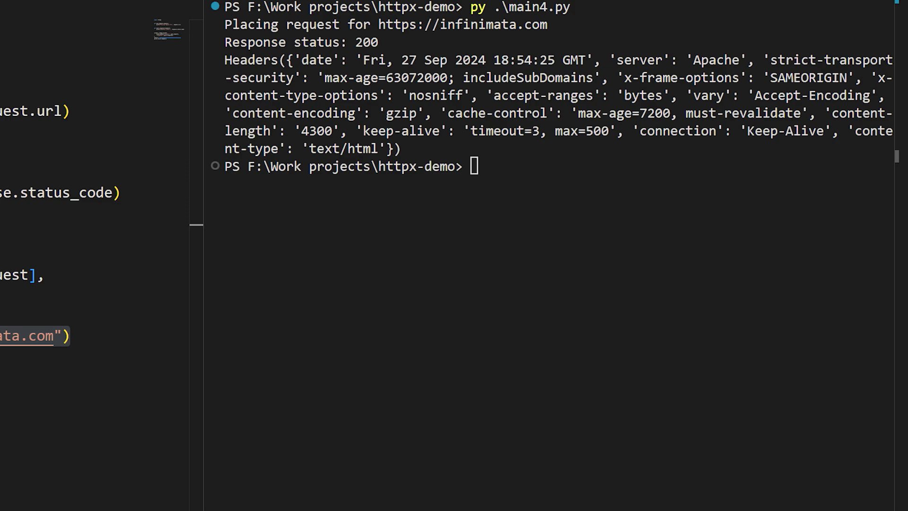
key(ctrl+Tab)
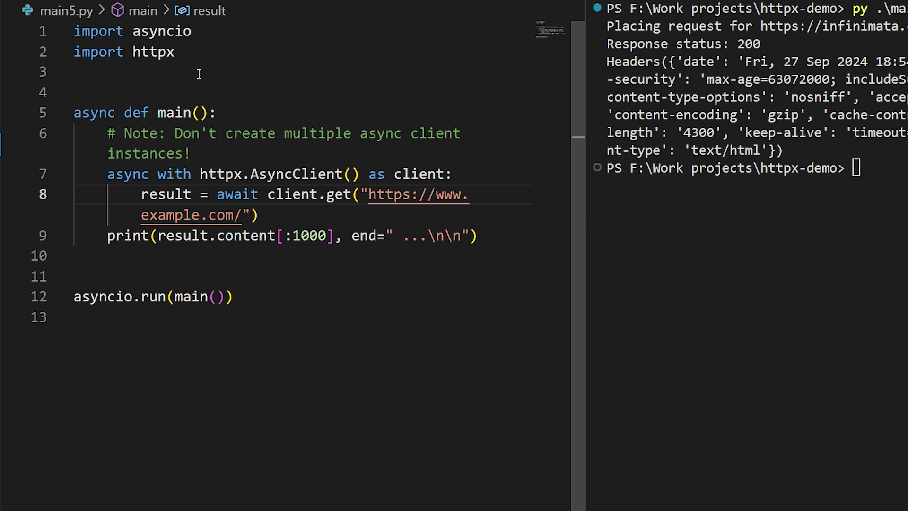
- Highlight the async with block on lines 7-8 and every use of client in main5.py
mouse_move(108, 174)
mouse_down()
mouse_move(318, 221)
mouse_move(281, 217)
mouse_up()
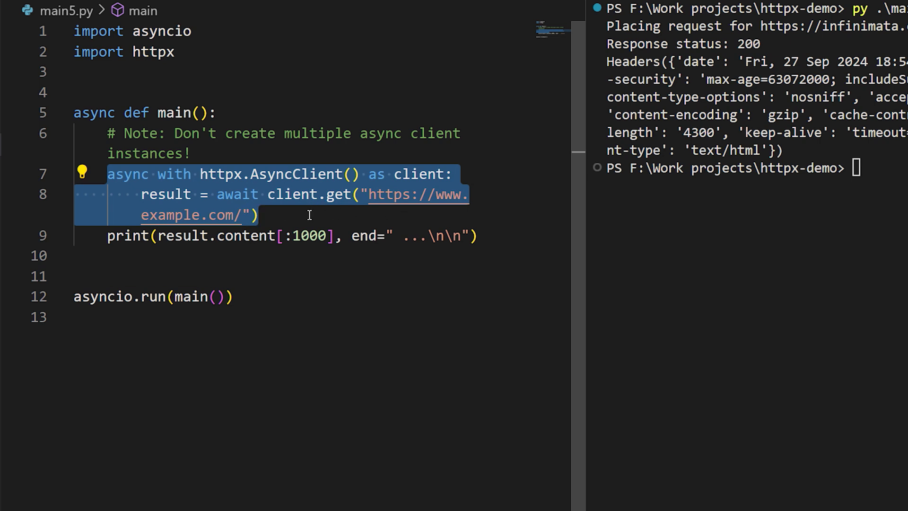
double_click(399, 175)
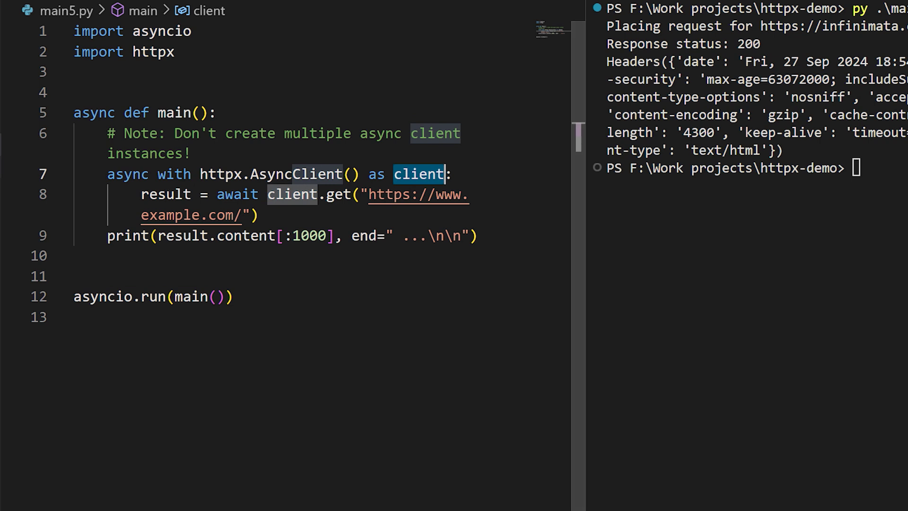
click(4, 150)
- Highlight client, tg, the client.get call in create_task and the results loop in main6.py
click(279, 78)
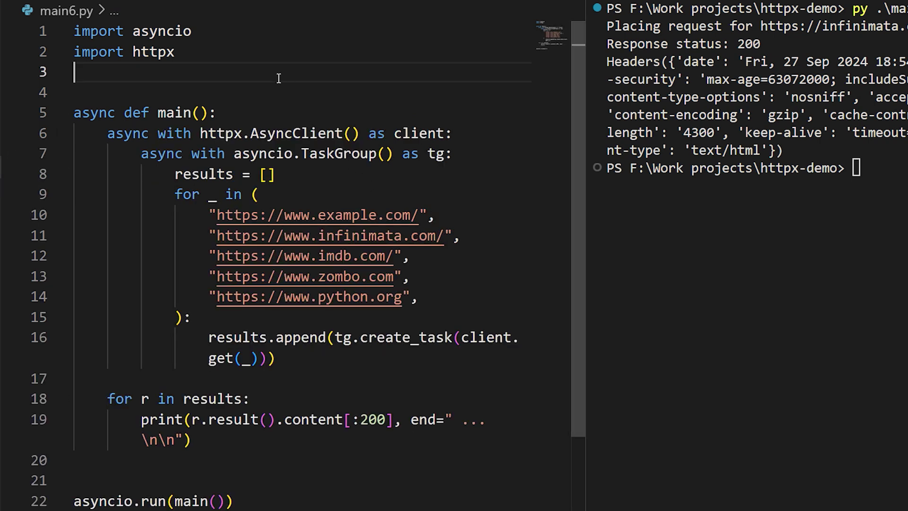
double_click(430, 135)
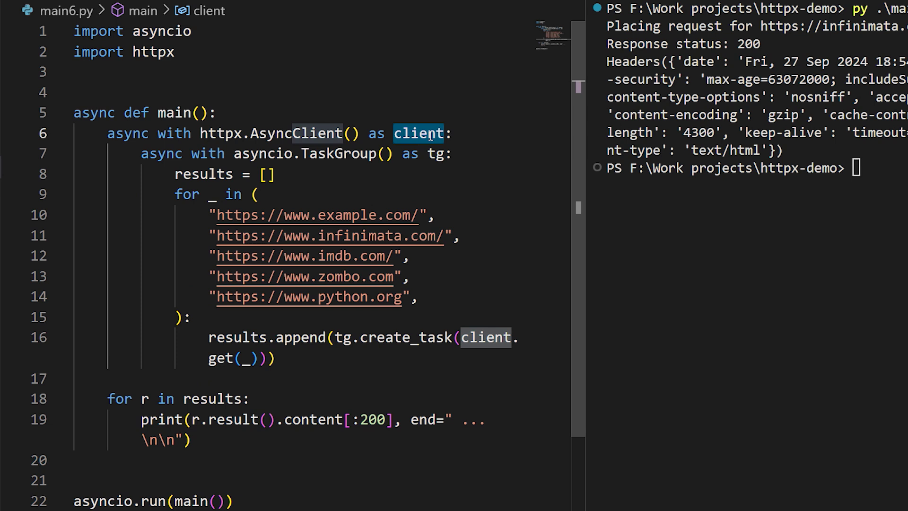
double_click(435, 154)
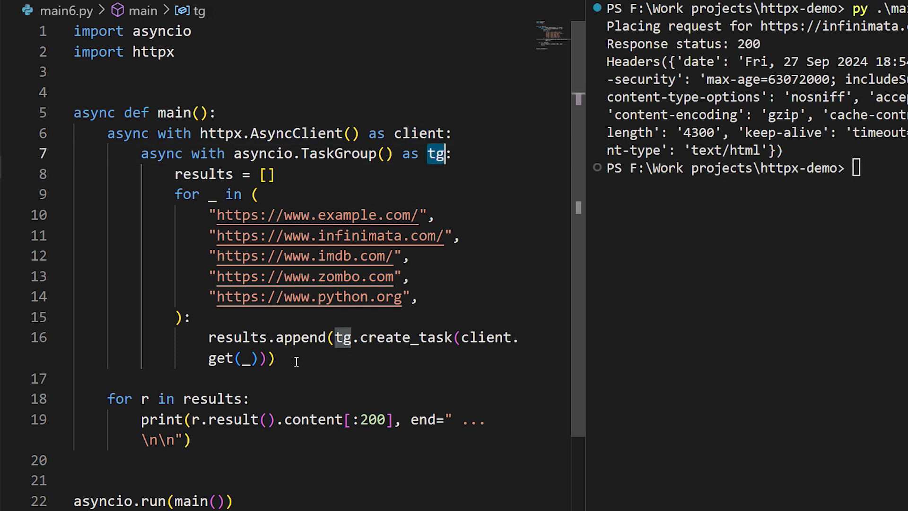
drag(460, 337, 257, 358)
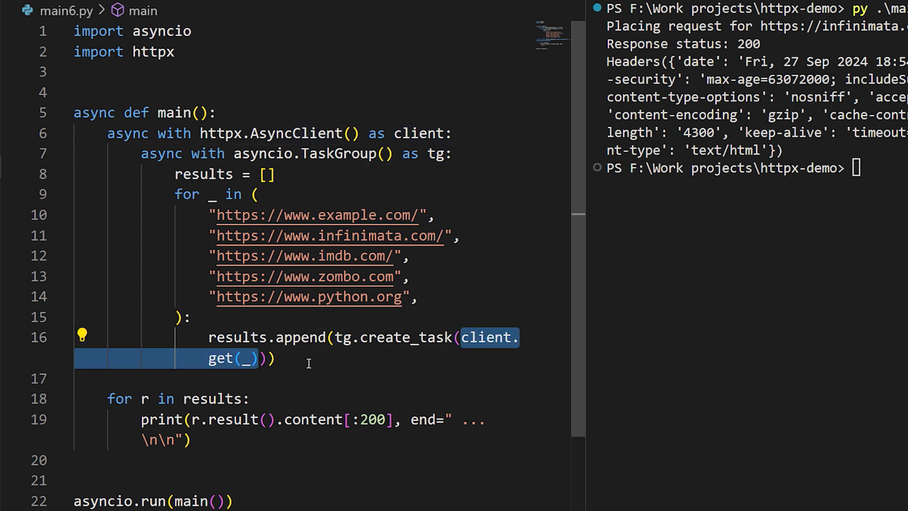
drag(191, 440, 101, 399)
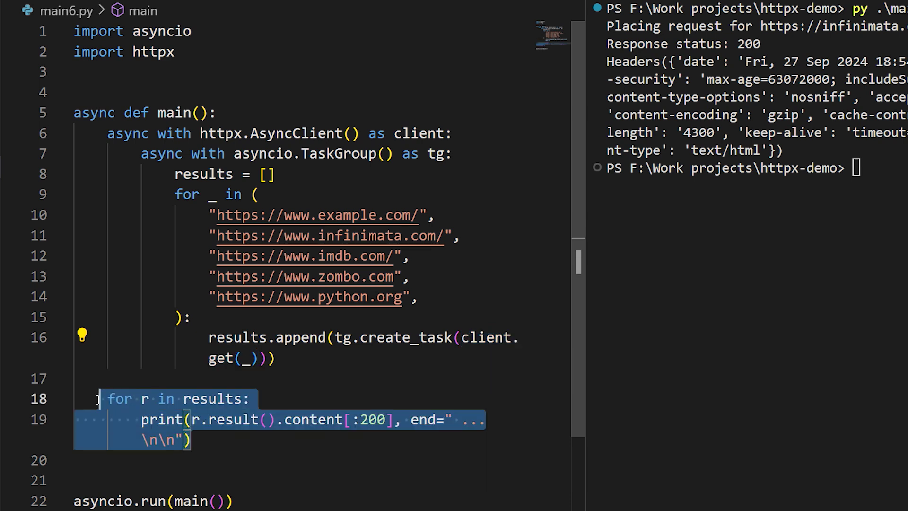
- Clear the terminal and run main6.py, printing HTML from all five sites, including imdb.com's 403 Forbidden page
click(700, 304)
text(cl)
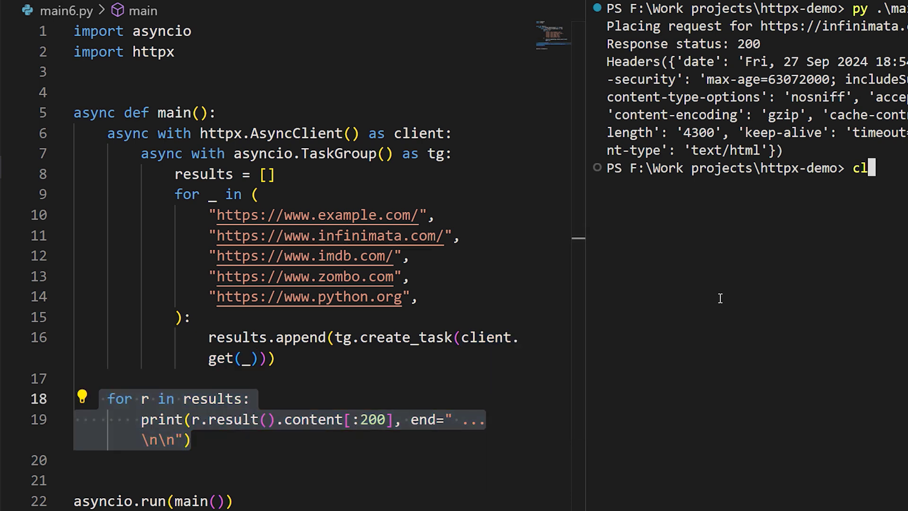
text(s)
key(Return)
text(py .\main4.py)
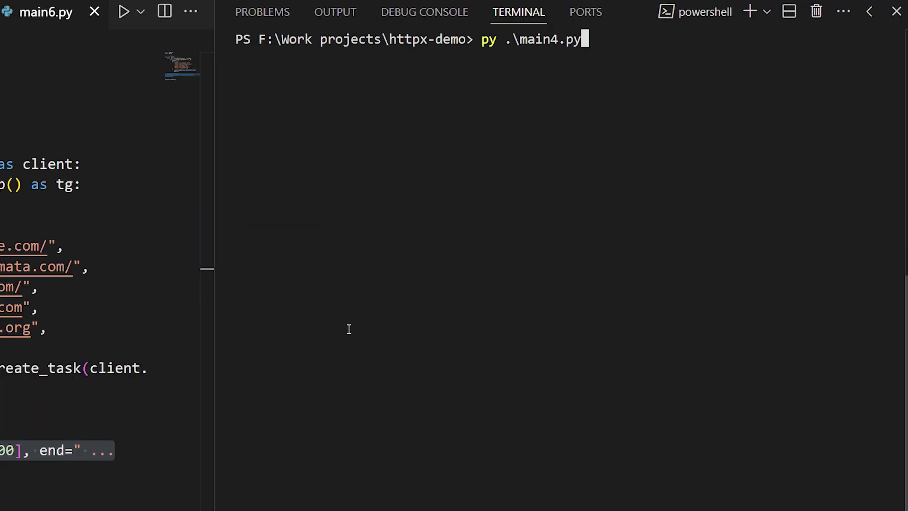
key(Tab)
key(Return)
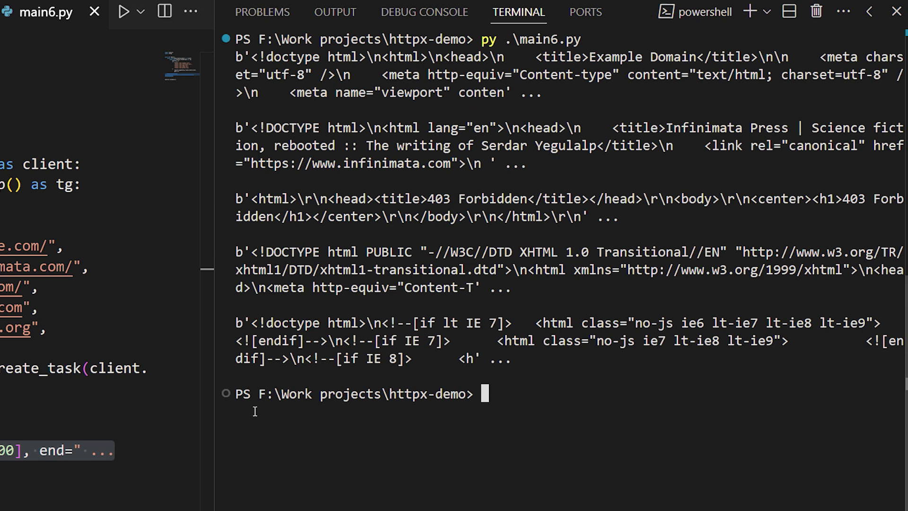
click(85, 410)
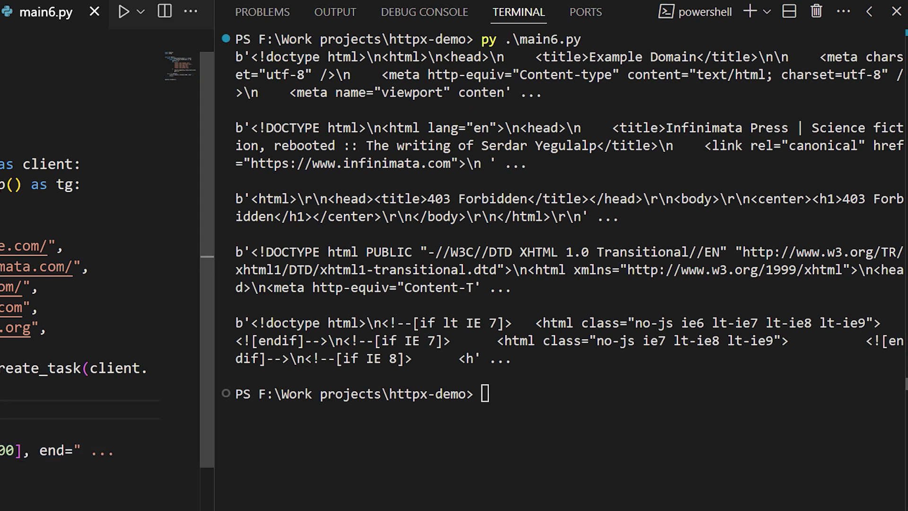